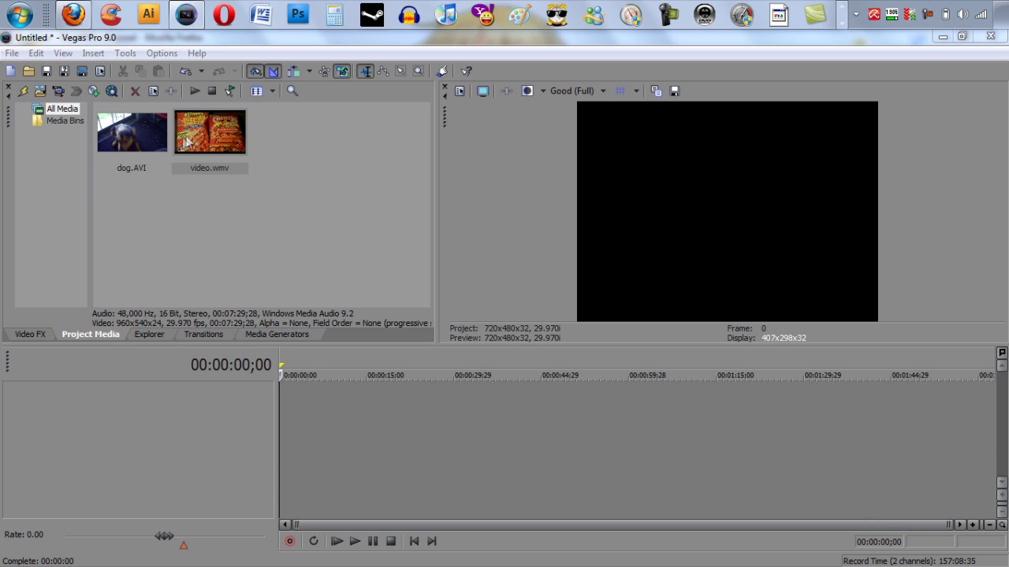
Step: Select dog.AVI in Project Media, then scroll through the YouTube channel page in Firefox
left_click(193, 141)
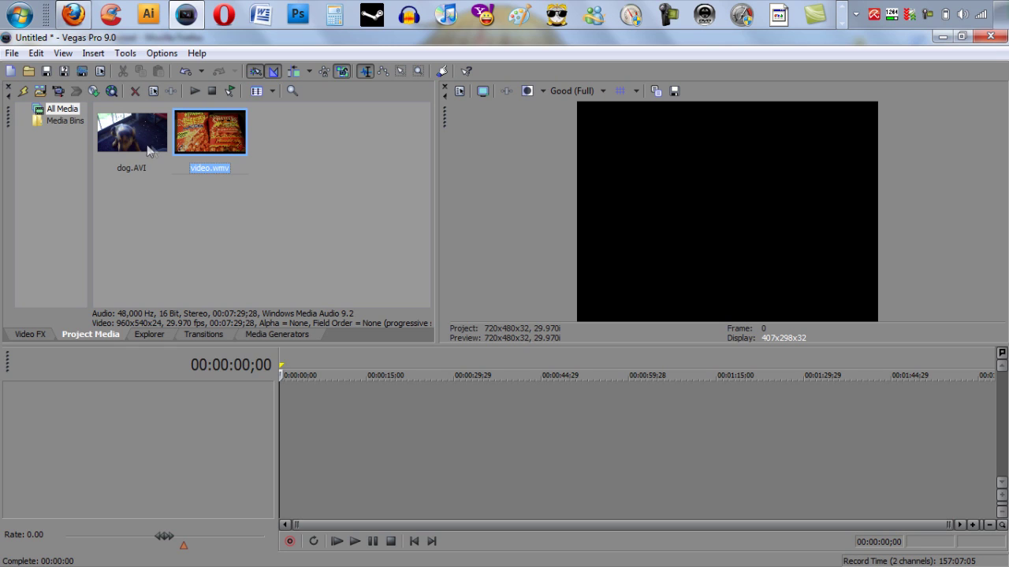
mouse_move(138, 144)
left_mouse_down()
mouse_move(155, 208)
mouse_move(130, 143)
mouse_move(143, 141)
left_mouse_up()
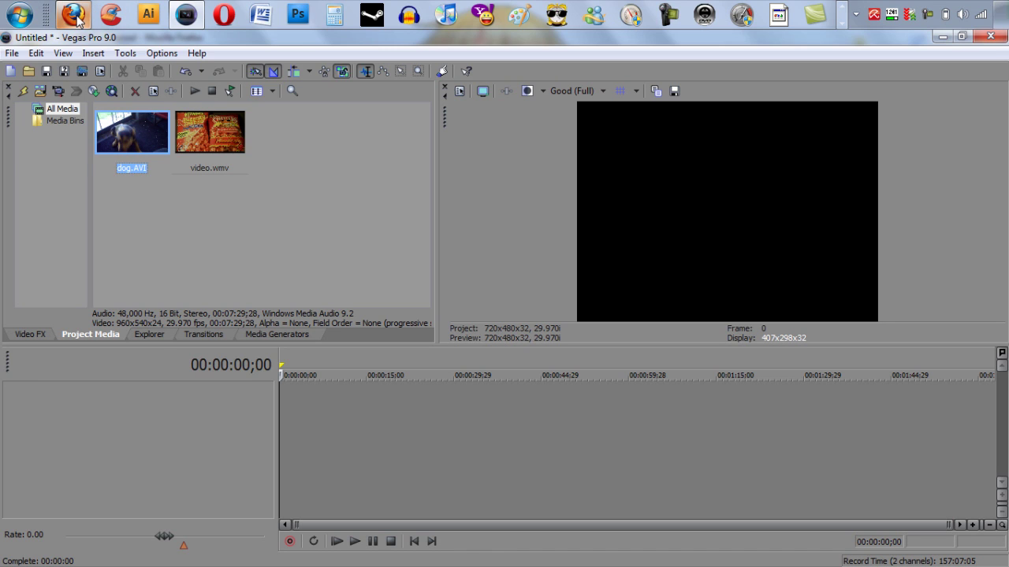
mouse_move(77, 18)
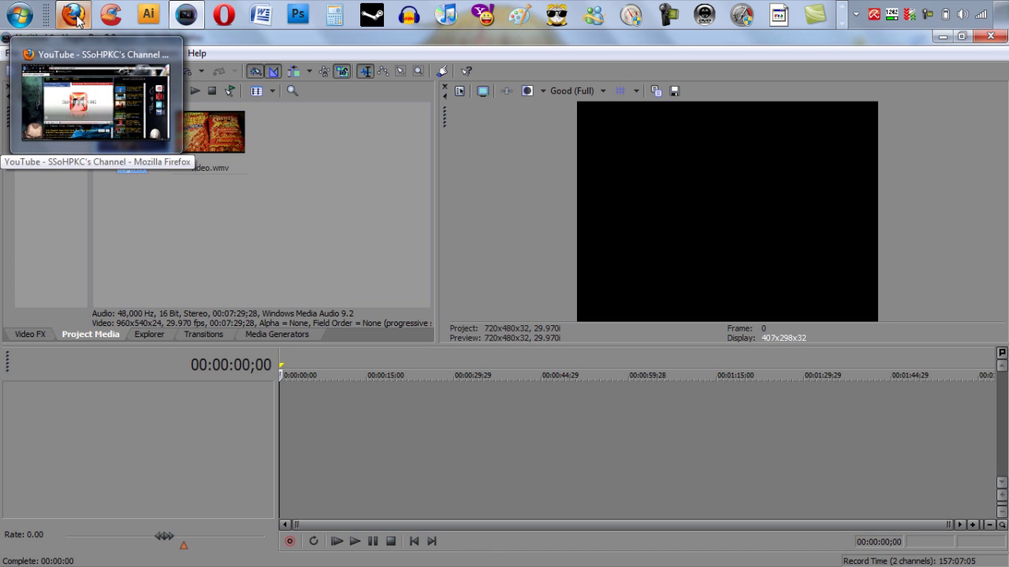
left_click(78, 18)
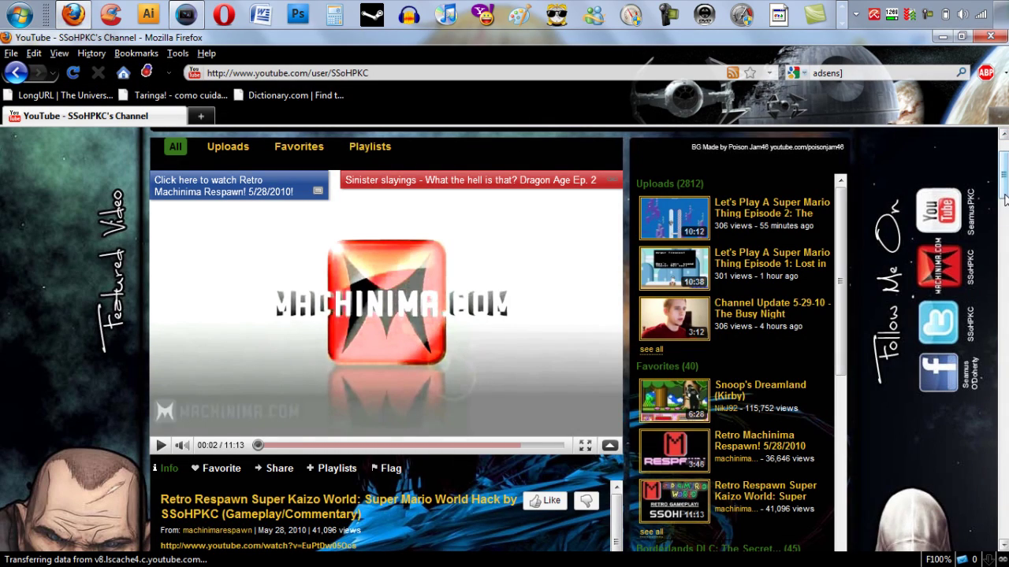
scroll(1002, 181, "down", 1)
left_click_drag(1004, 195, 1006, 238)
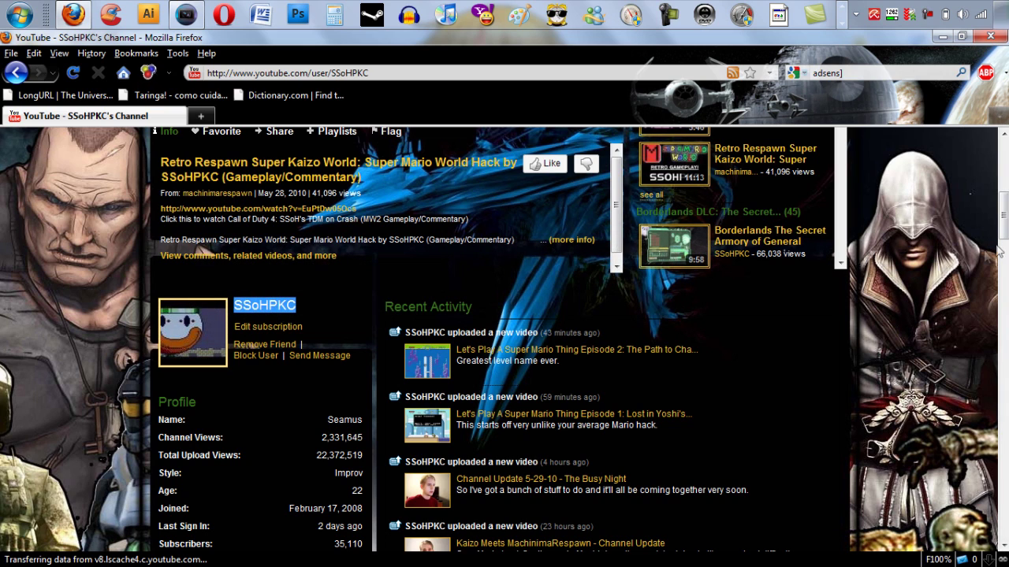
left_click_drag(1004, 235, 1005, 189)
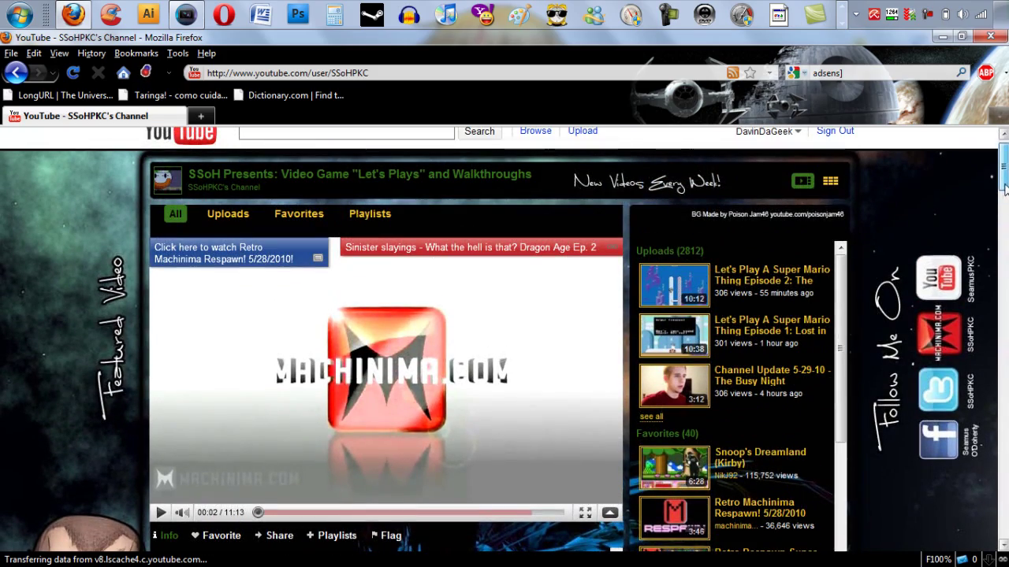
scroll(1004, 189, "down", 1)
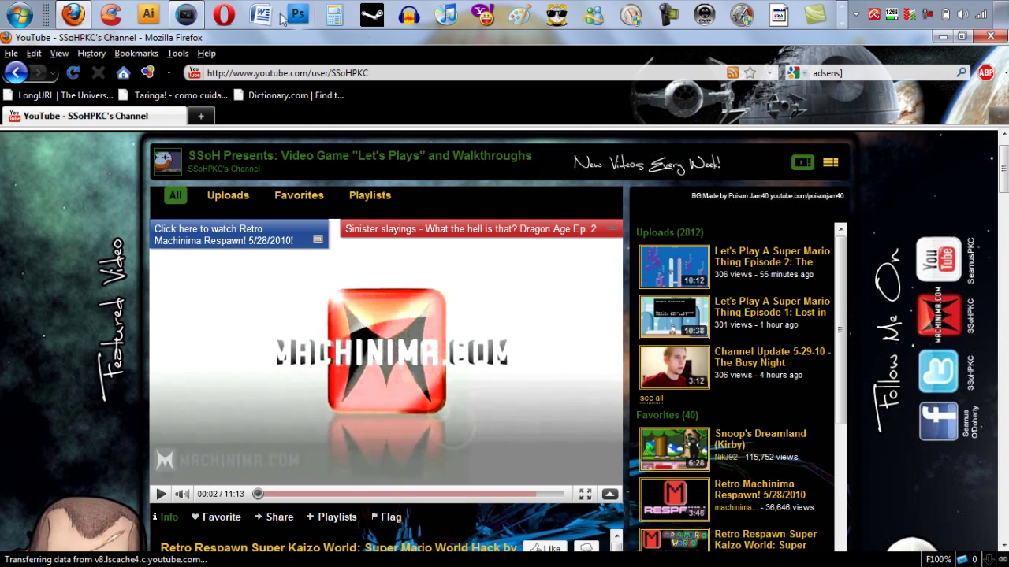
Step: Put dog.AVI on the timeline, apply the youtube HD template, then add video.wmv after it
left_click(189, 15)
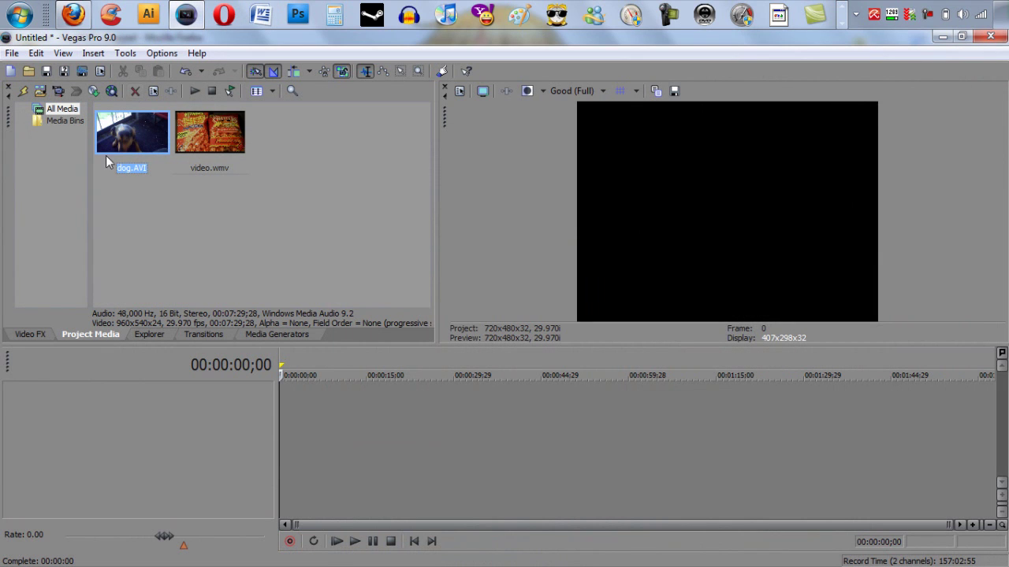
left_click_drag(130, 138, 293, 411)
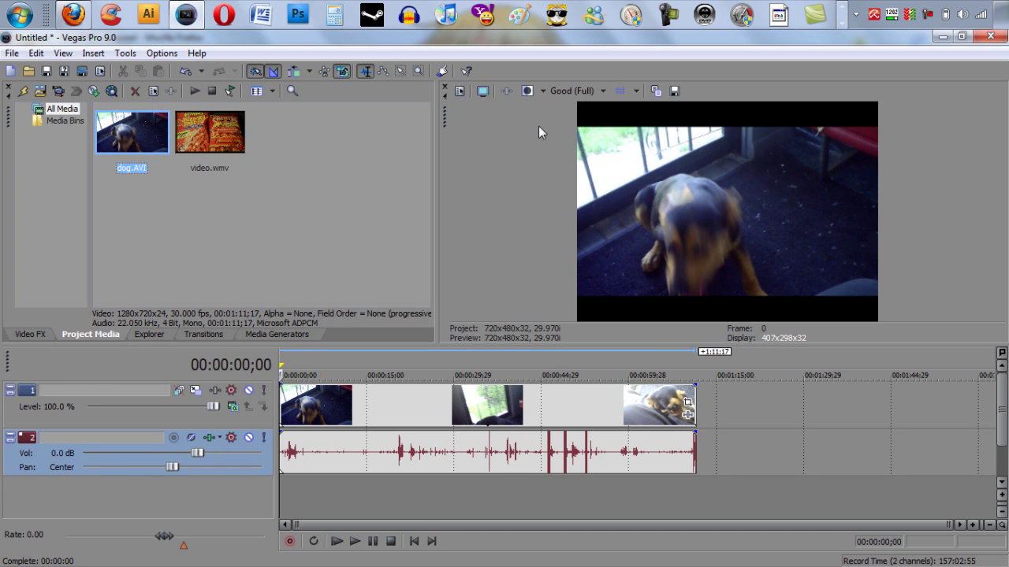
left_click(460, 91)
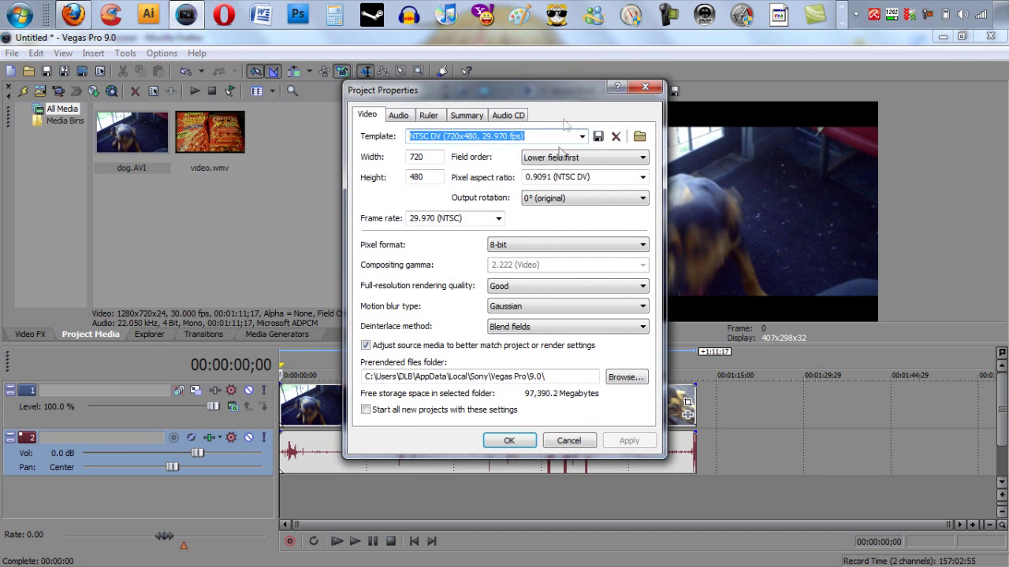
left_click(581, 137)
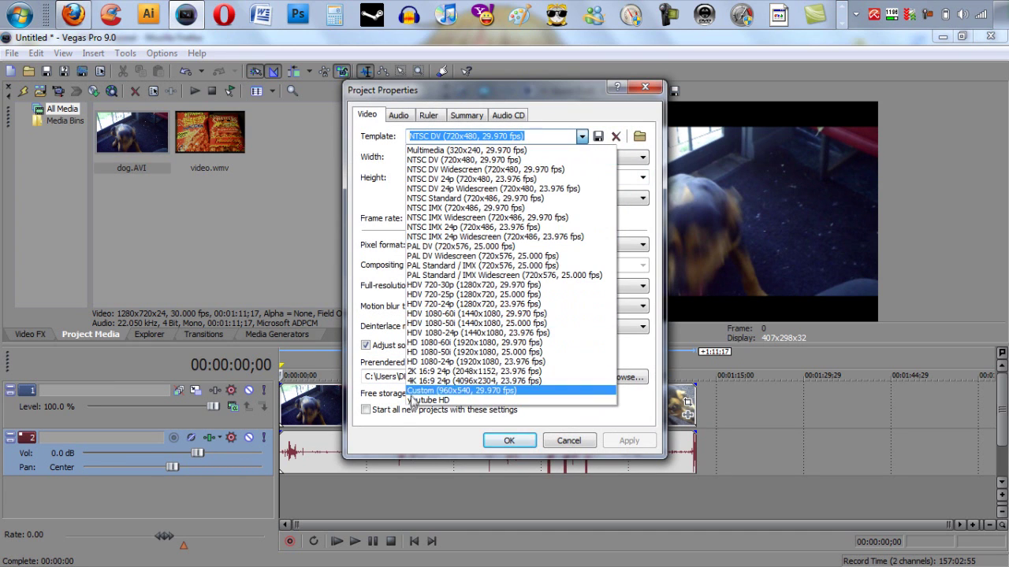
left_click(414, 404)
left_click(495, 442)
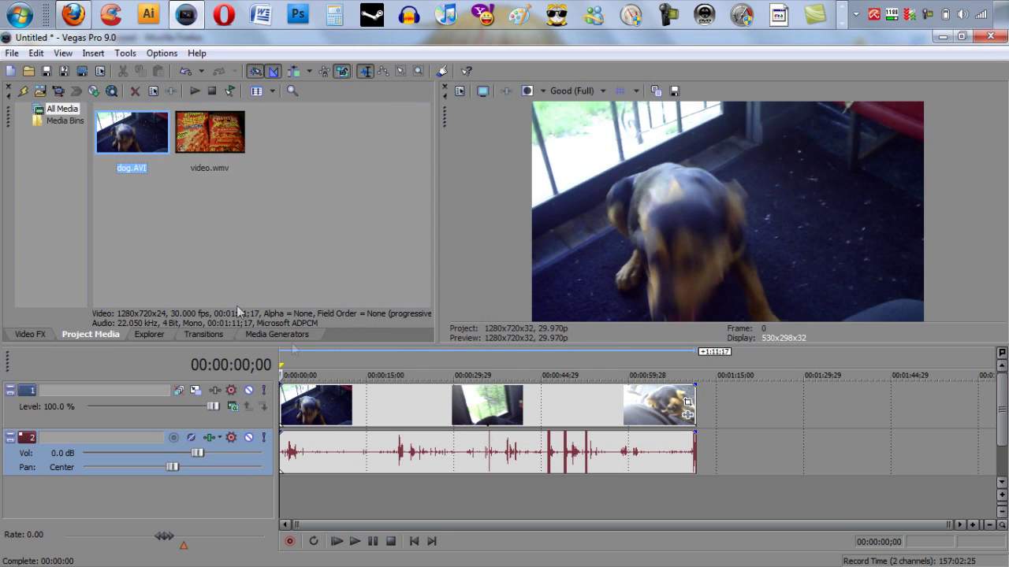
left_click(214, 147)
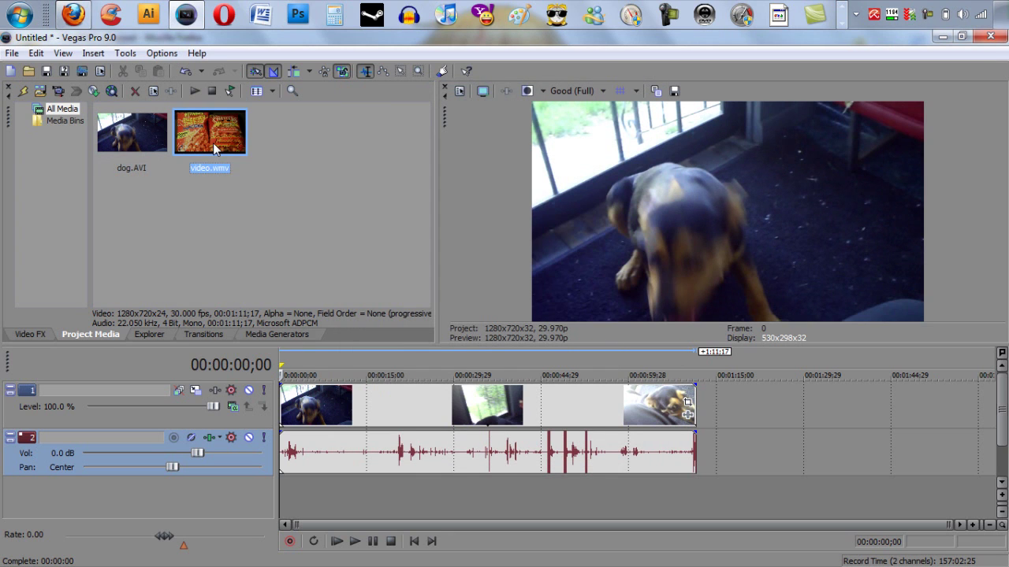
left_click_drag(213, 147, 737, 408)
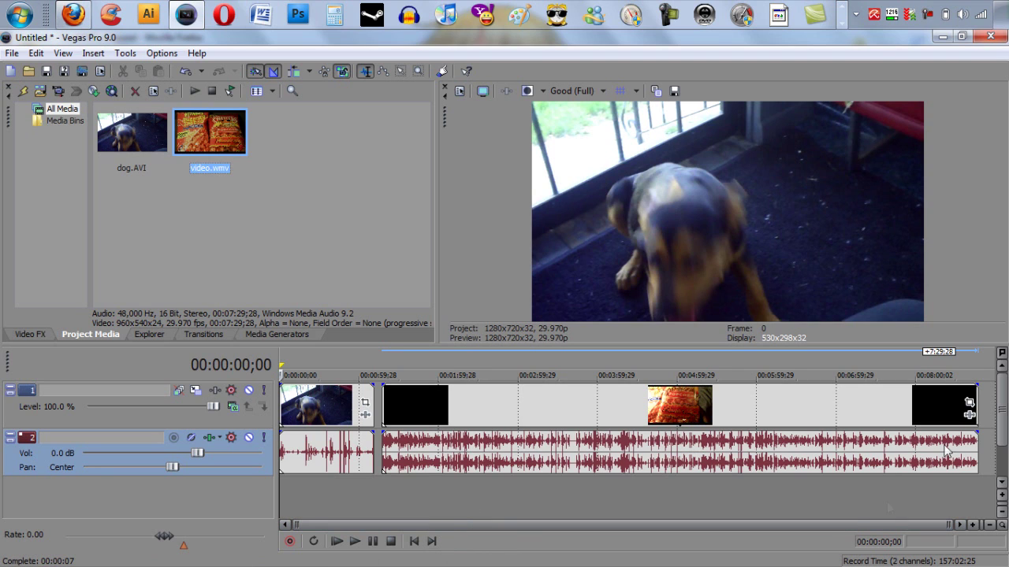
Step: Shrink the track heights twice, then select video.wmv and the dog clip on the timeline
left_click(1002, 512)
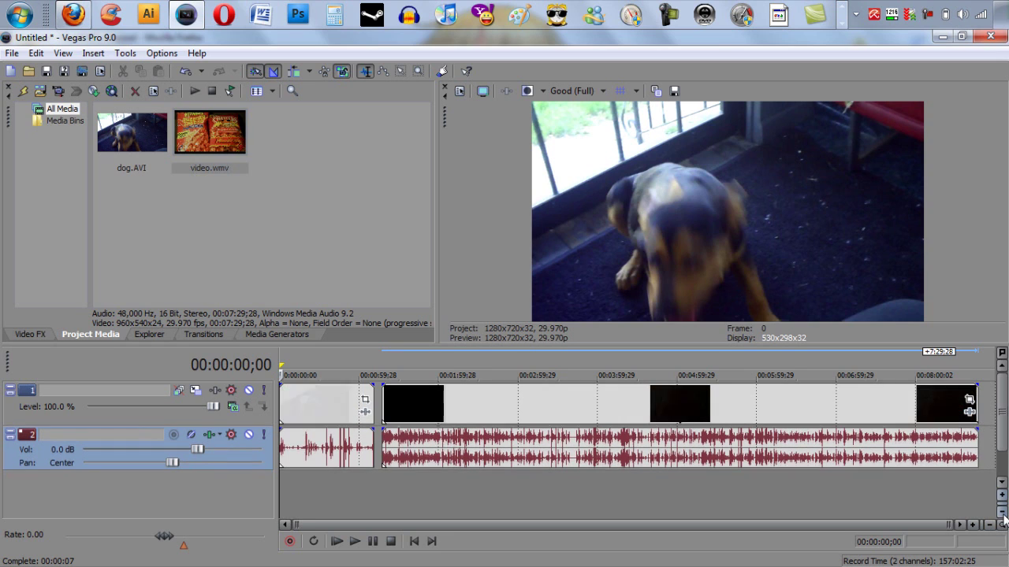
left_click(1001, 511)
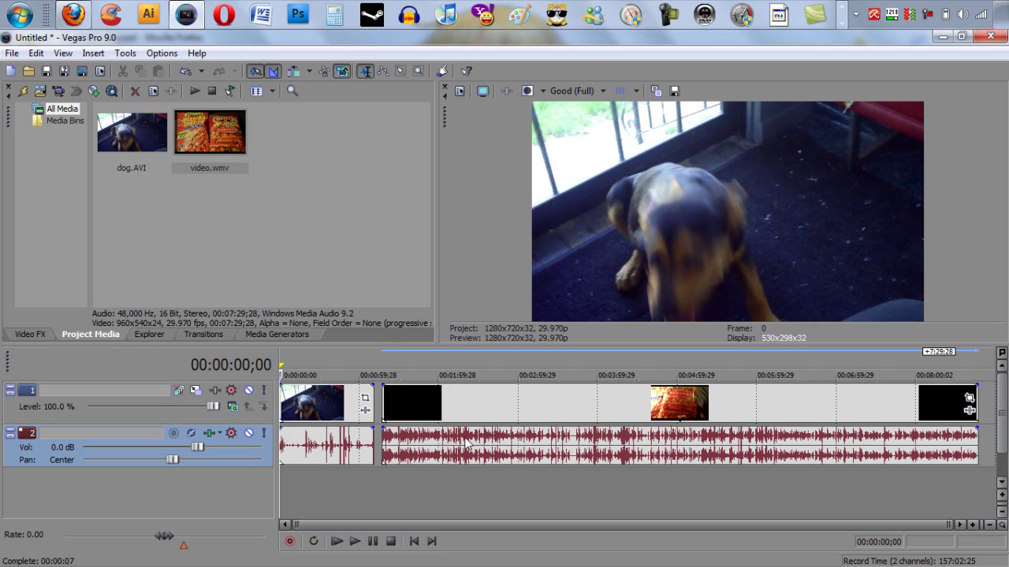
left_click(293, 403)
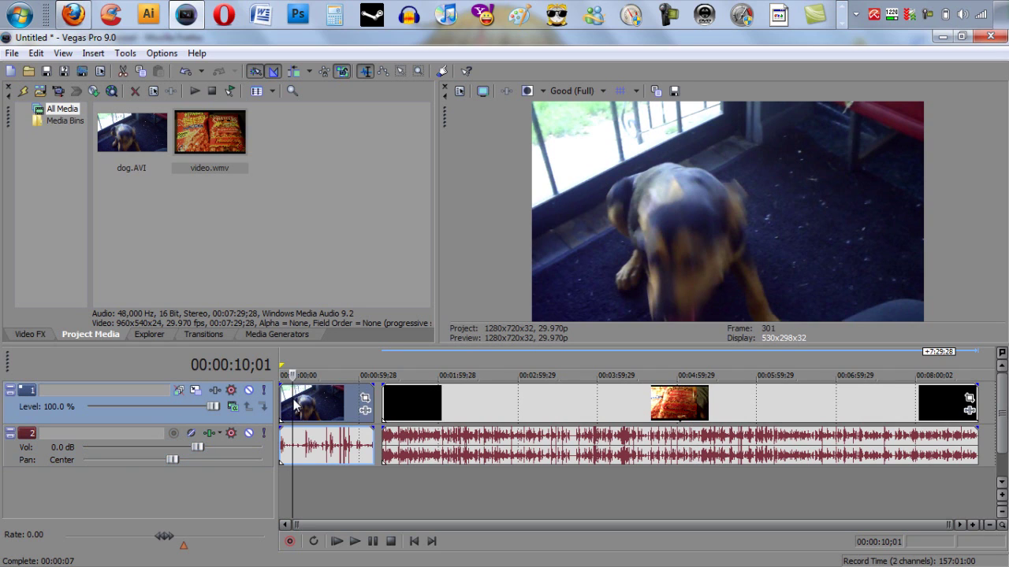
left_click(466, 398)
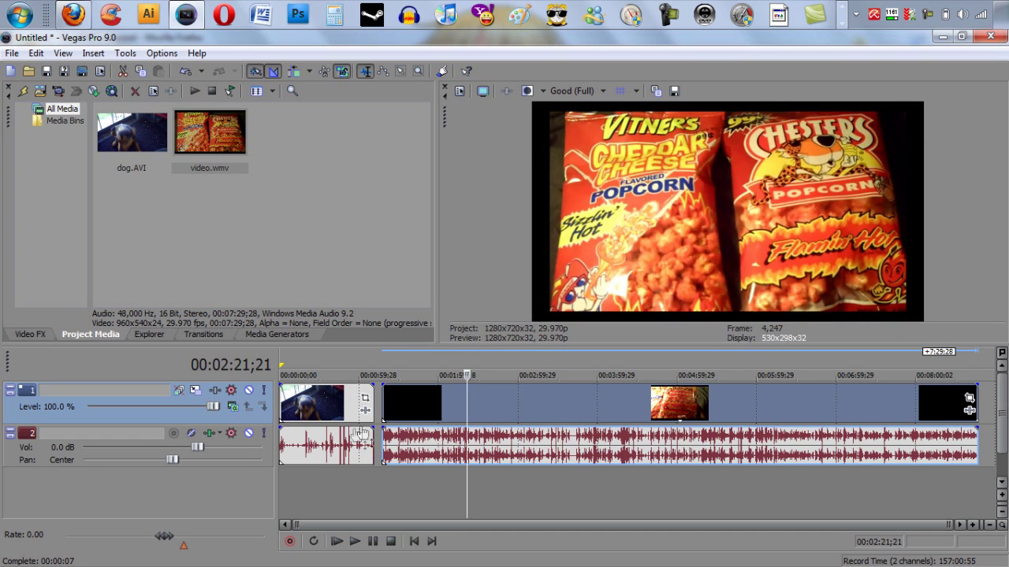
left_click(319, 410)
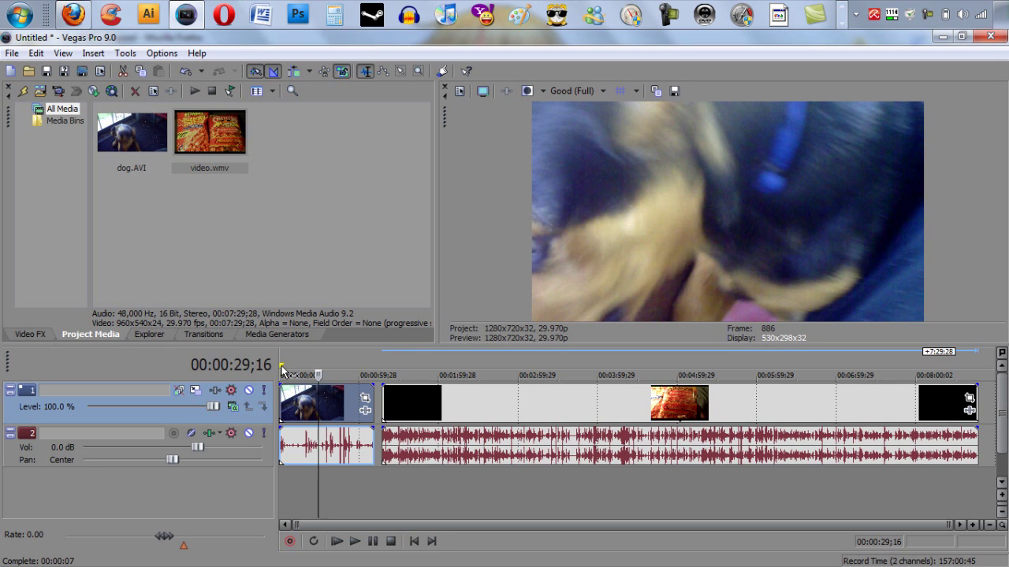
Step: Set the loop span over the dog clip and add a region named 'doggy blah blah'
left_click_drag(283, 366, 373, 362)
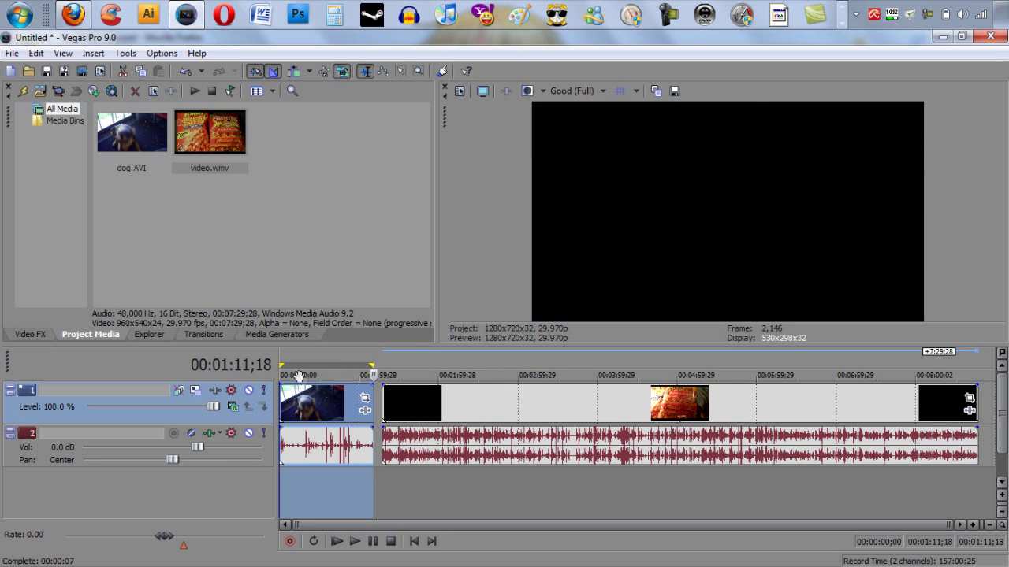
mouse_move(281, 365)
left_mouse_down()
mouse_move(304, 367)
mouse_move(266, 364)
left_mouse_up()
left_click(377, 366)
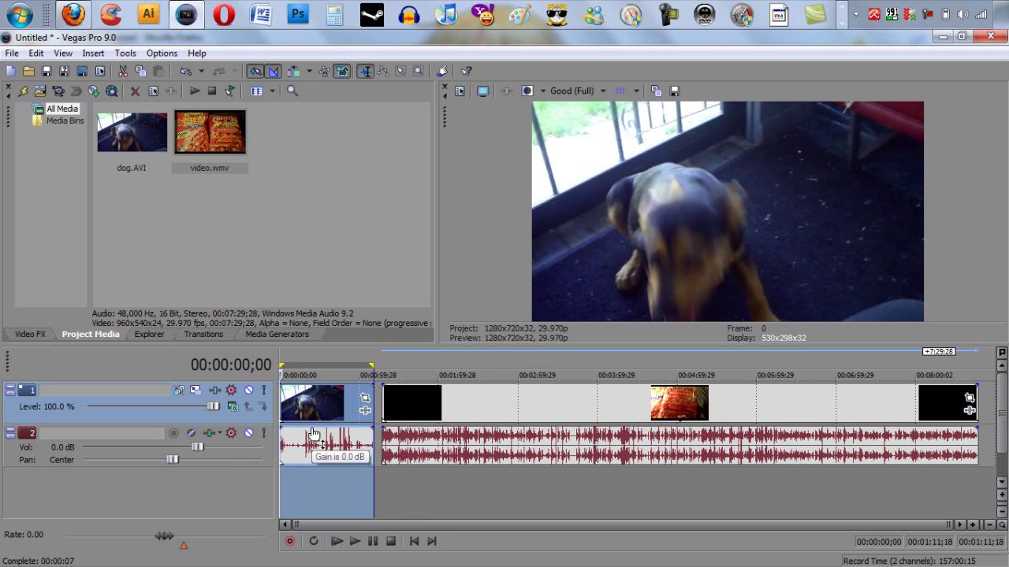
key("m")
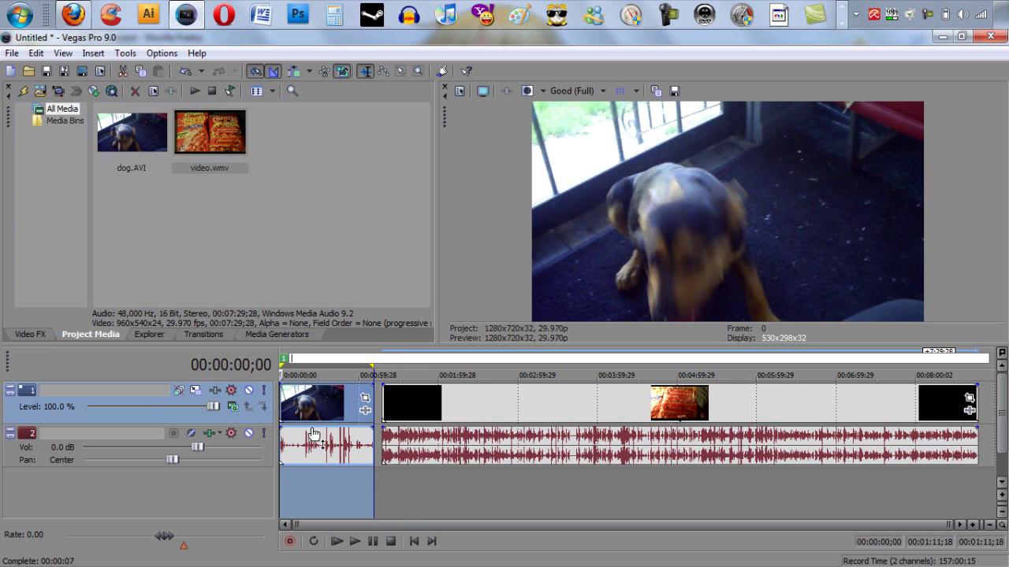
type("doggy blah blah")
key("Return")
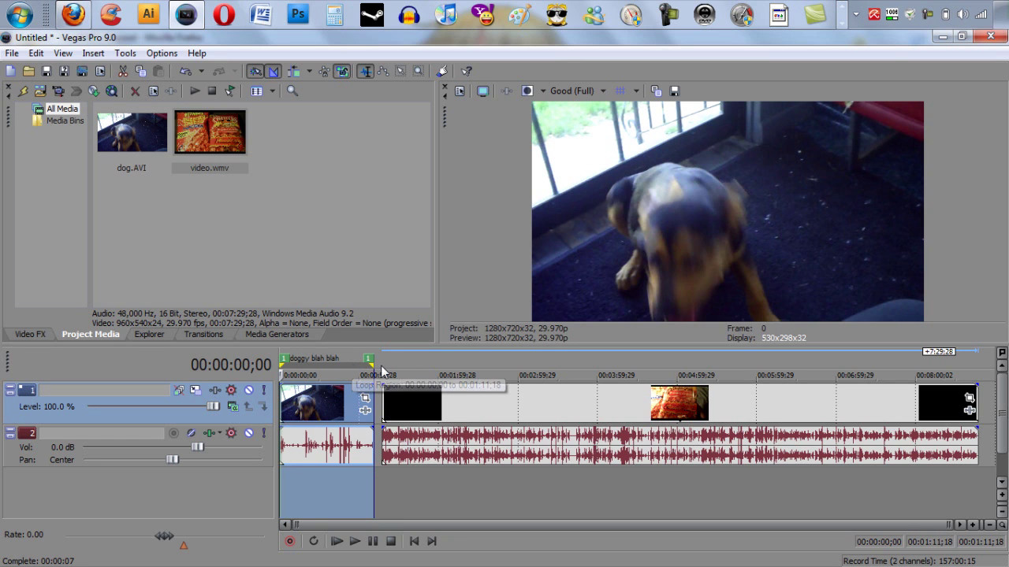
Step: Stretch the loop span across video.wmv and add a region named ';oaisfdj;kaof'
left_click_drag(352, 367, 472, 362)
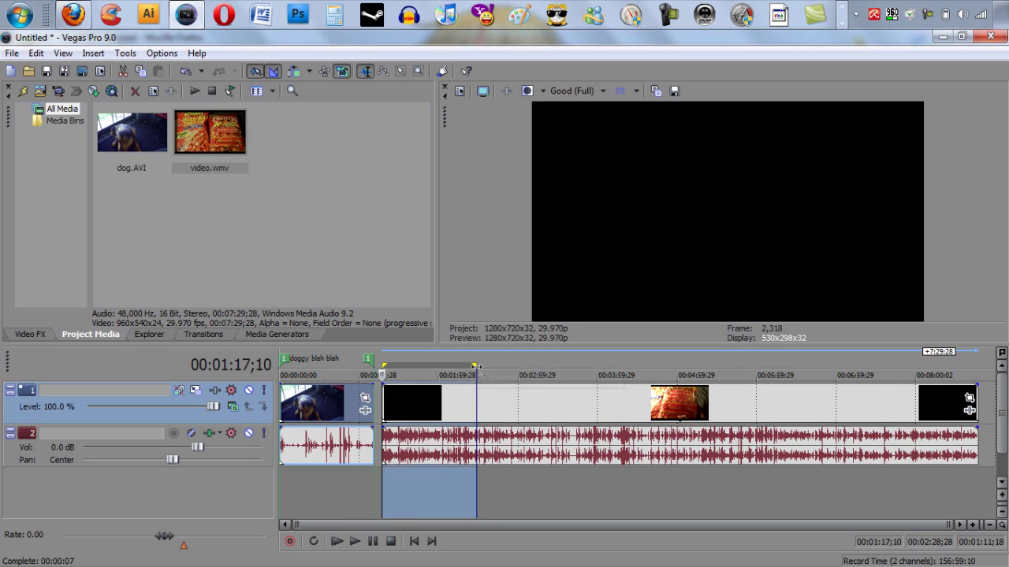
left_click_drag(470, 366, 989, 376)
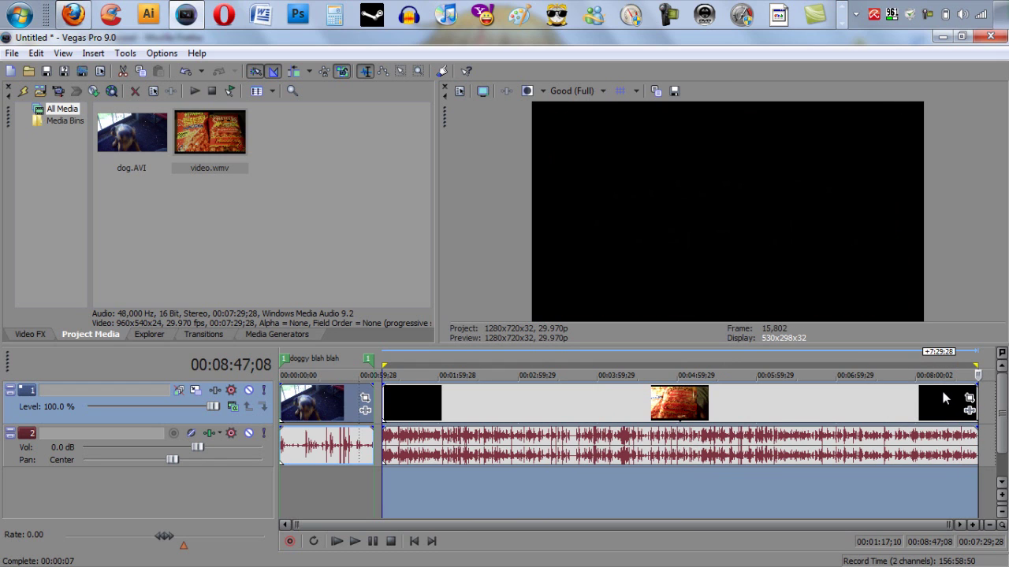
key("m")
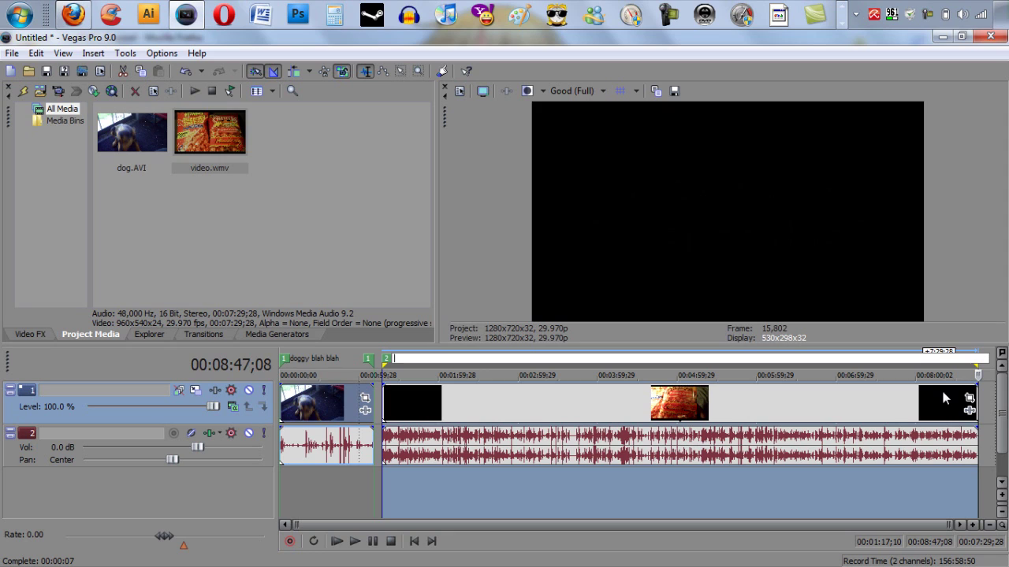
type(";oaisfdj;kaofkasdjf;")
key("Return")
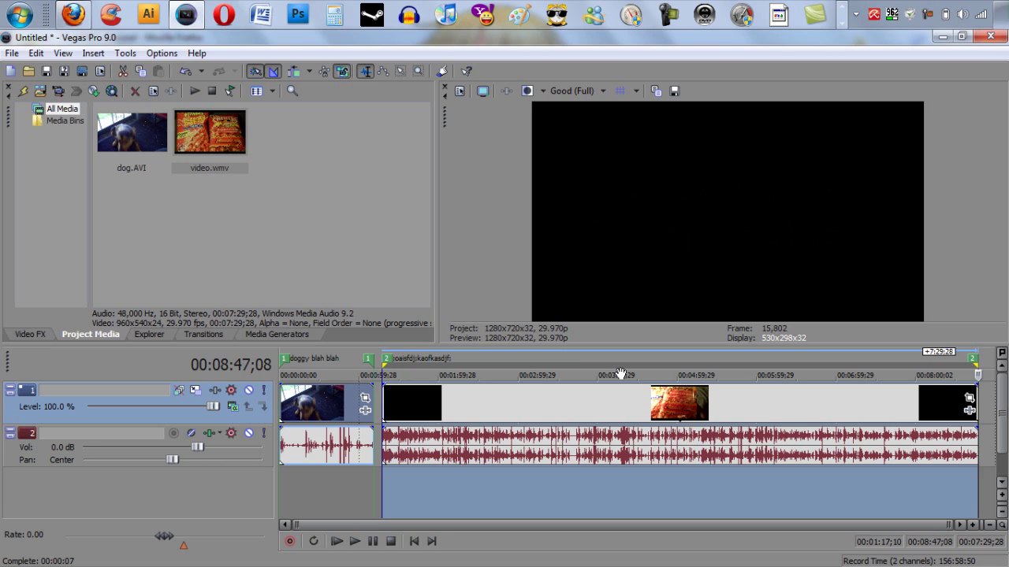
left_click(558, 396)
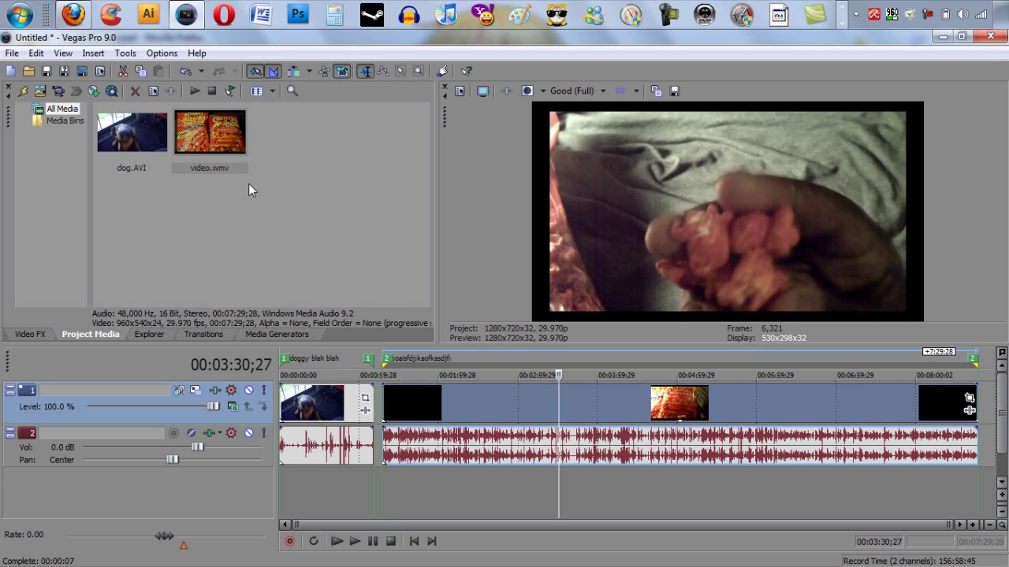
Step: Run the Batch Render script from Tools > Scripting
left_click(155, 55)
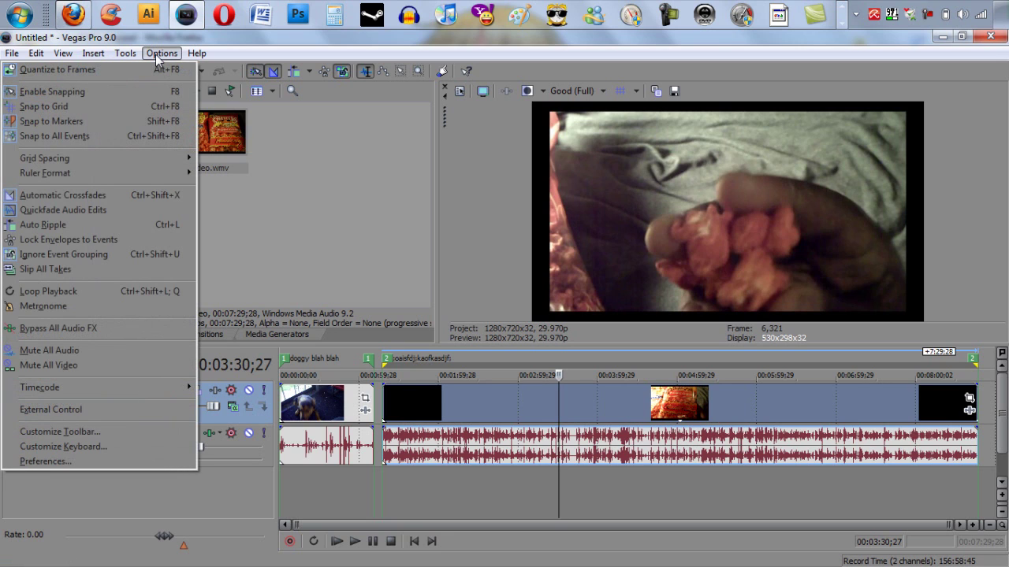
mouse_move(129, 57)
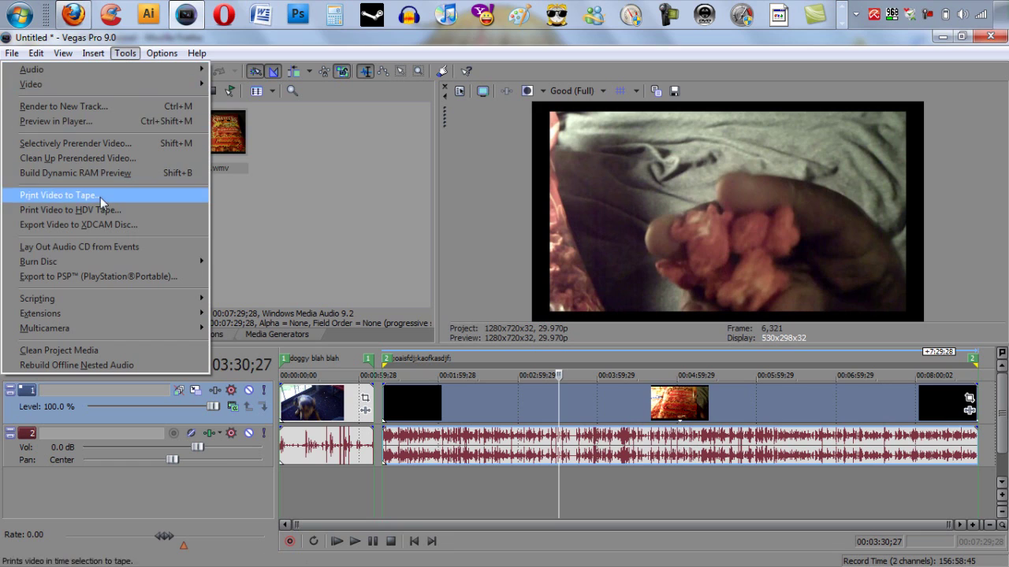
mouse_move(78, 302)
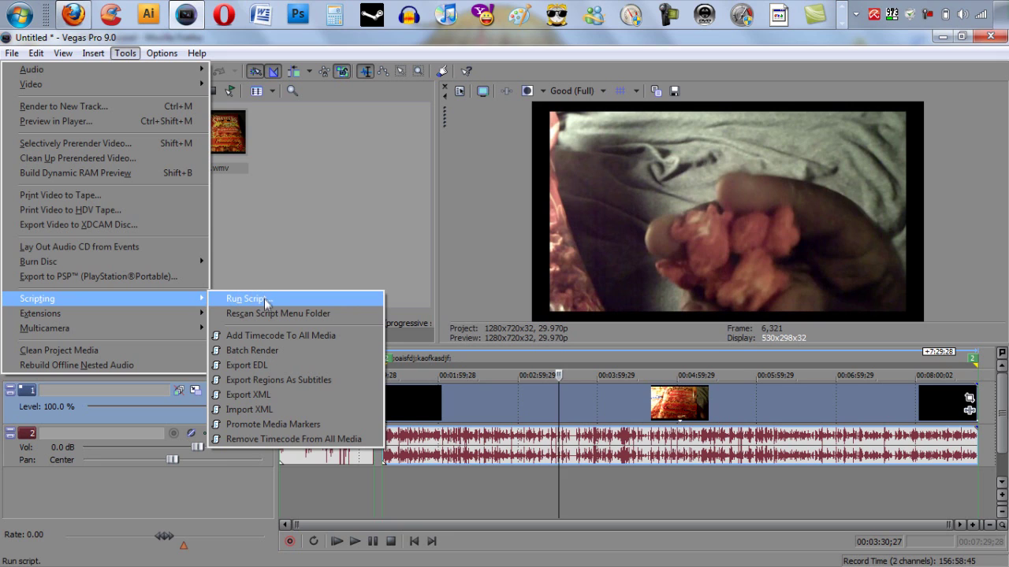
left_click(254, 353)
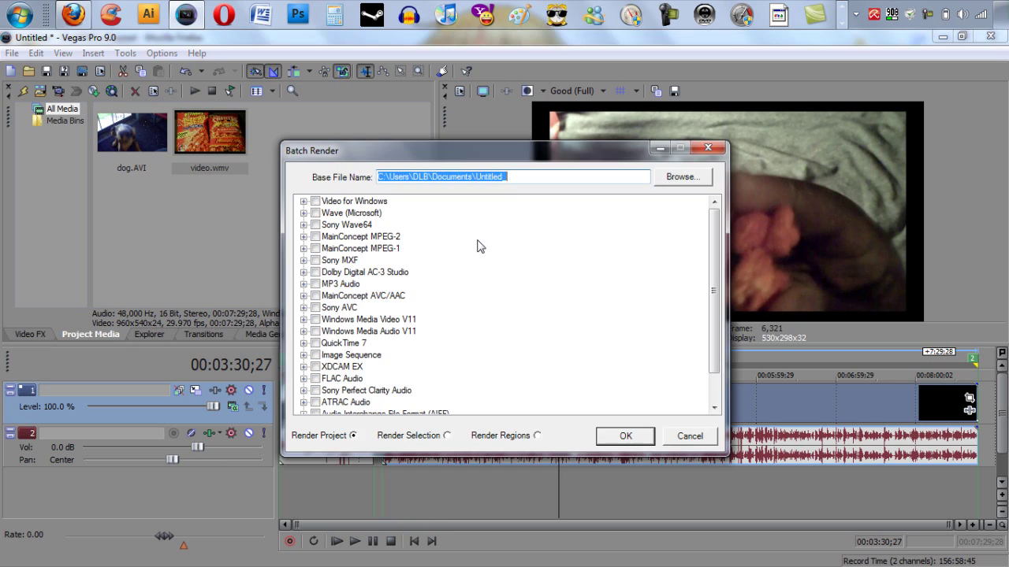
Step: Open Browse and close it, keeping the Untitled_ base file name in Documents
left_click(683, 179)
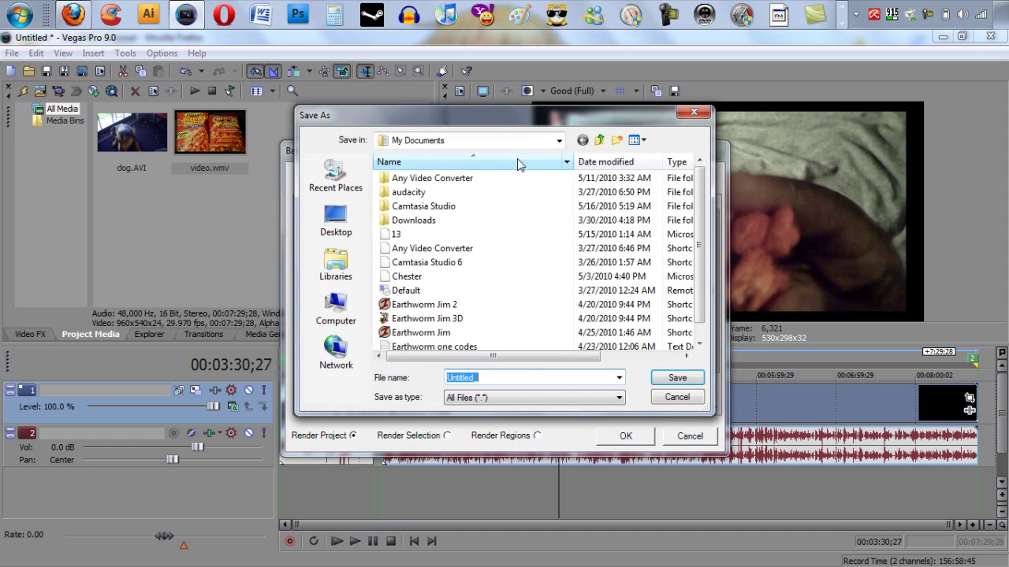
left_click(694, 111)
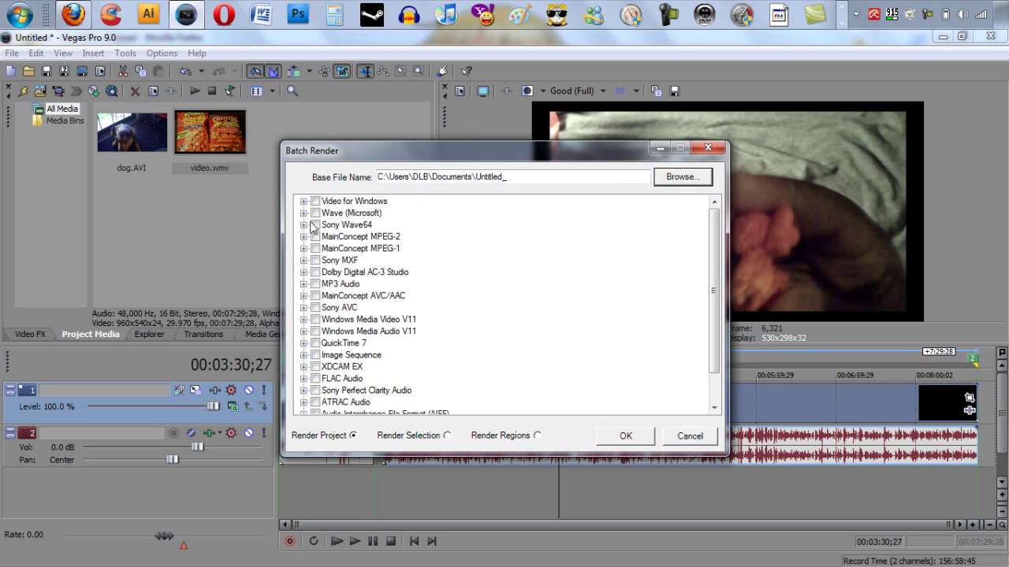
Step: Include Windows Media Video V11 with only its Default Template ticked
left_click(315, 320)
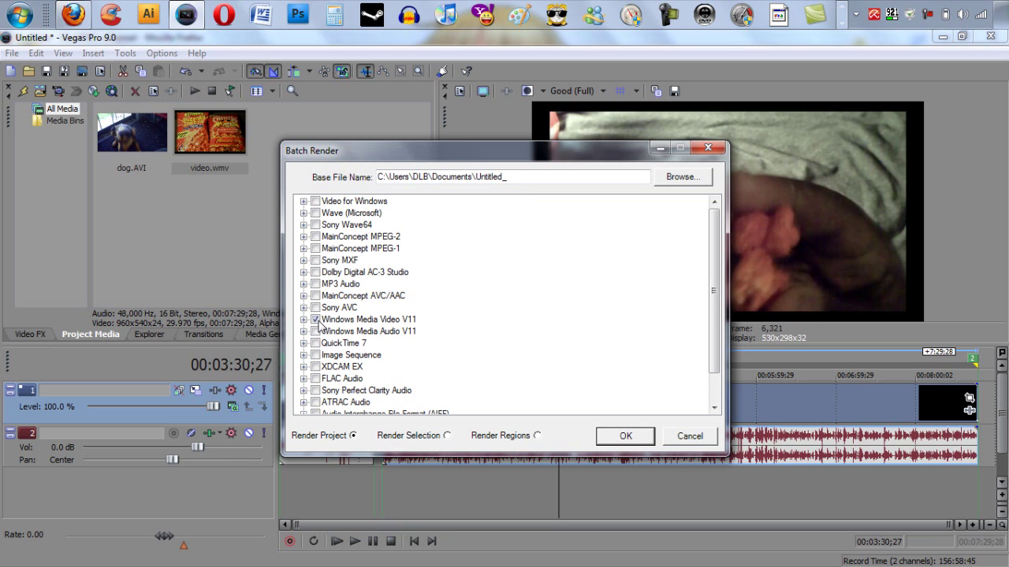
left_click(303, 321)
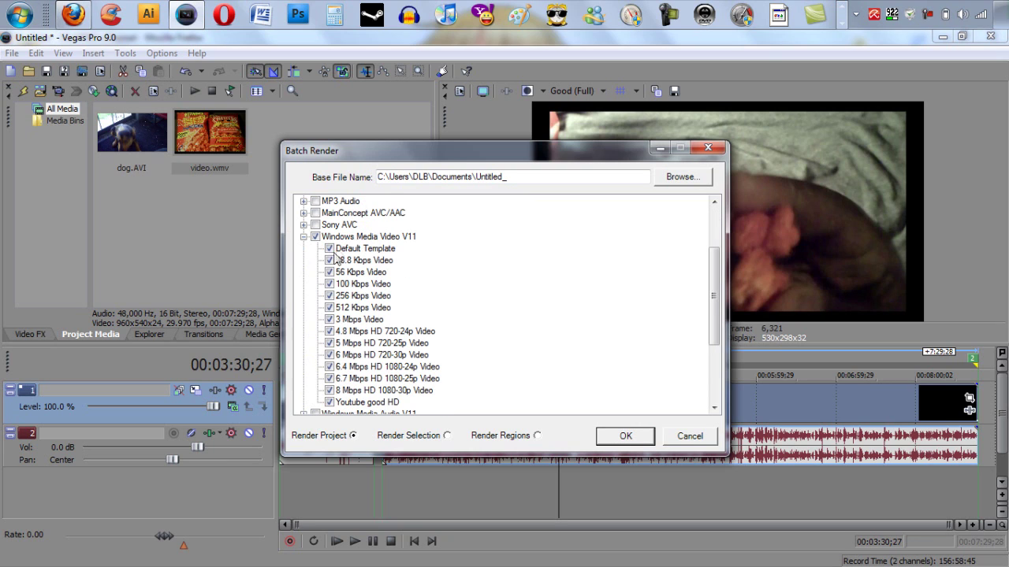
left_click(315, 237)
left_click(330, 402)
left_click(331, 402)
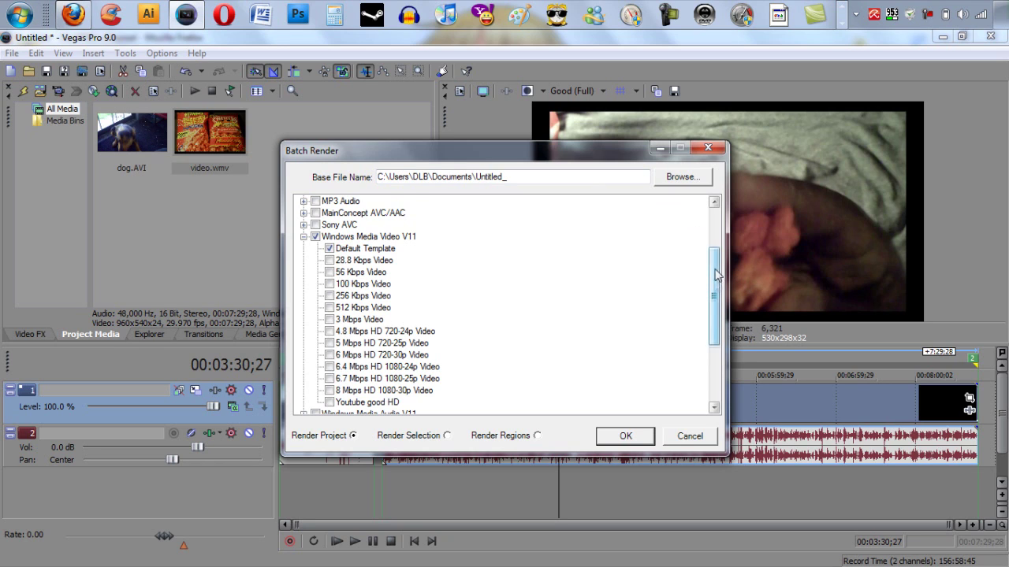
Step: Choose Render Regions and start the batch render
scroll(717, 274, "down", 1)
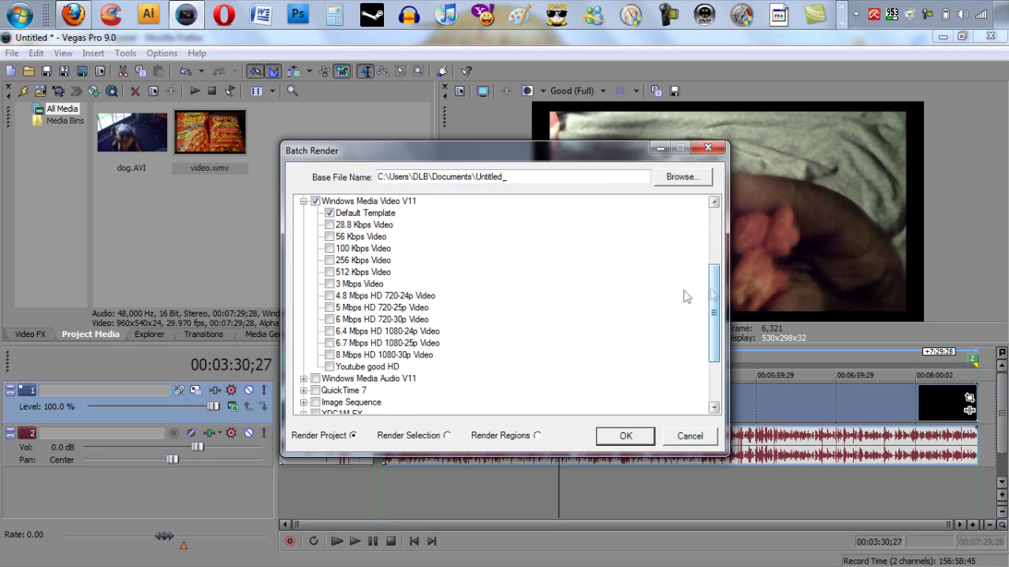
left_click(538, 437)
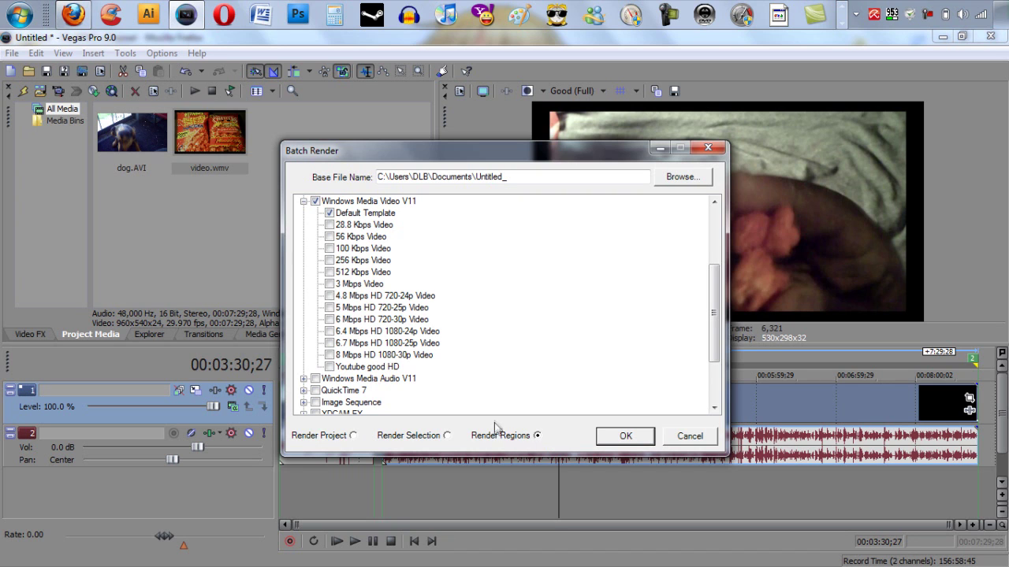
left_click(623, 437)
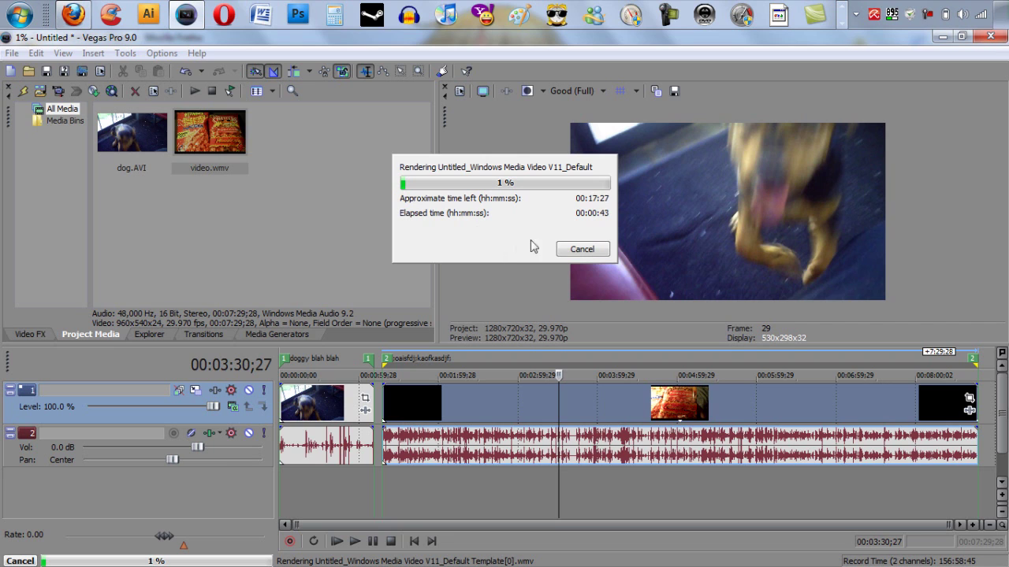
Step: Cancel the render at about 1% and switch to the YouTube page in Firefox
left_click(578, 250)
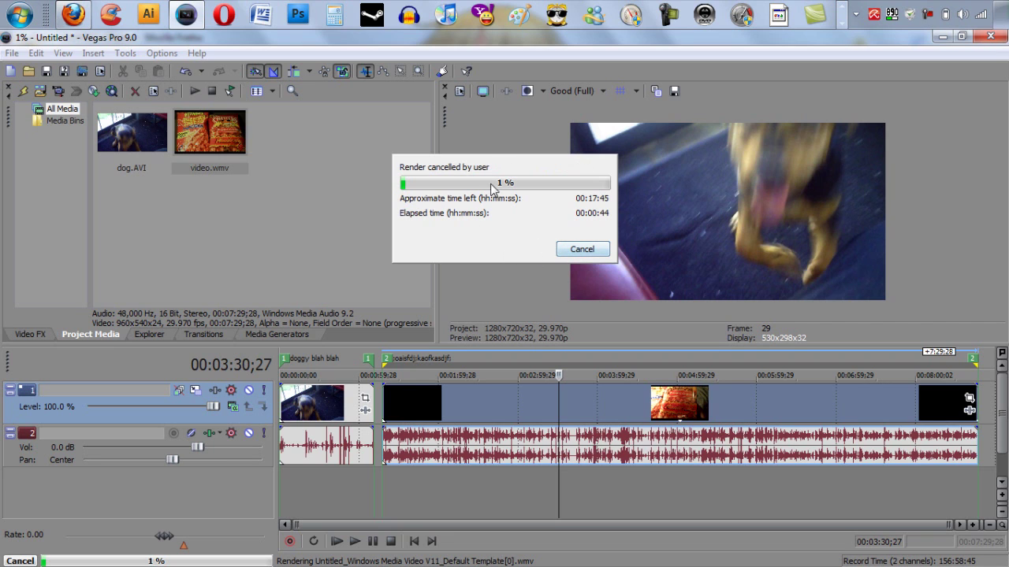
left_click(73, 11)
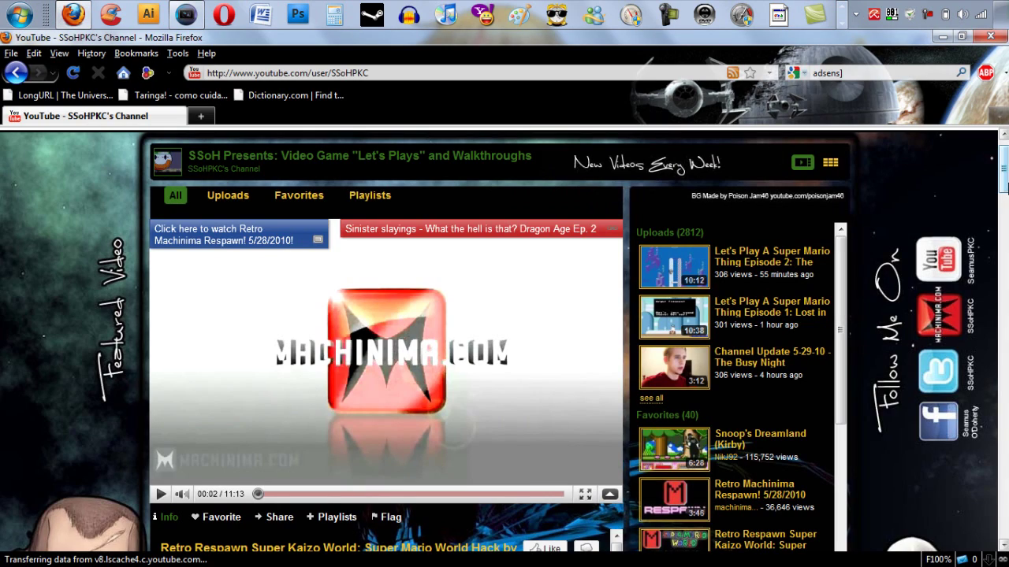
Step: Scroll the YouTube channel page to view its recent uploads
mouse_move(1003, 186)
left_mouse_down()
mouse_move(1004, 311)
mouse_move(1004, 189)
left_mouse_up()
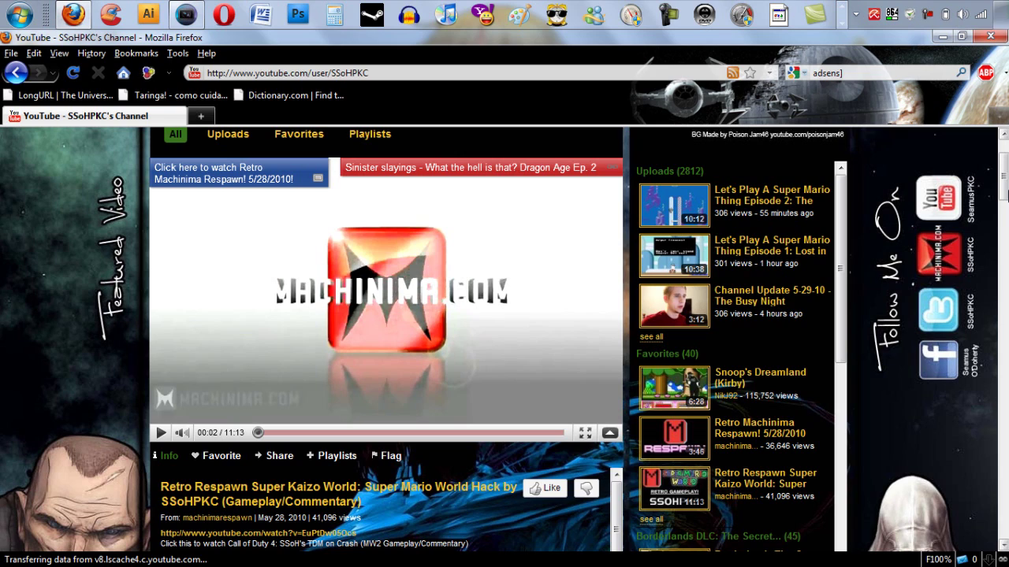